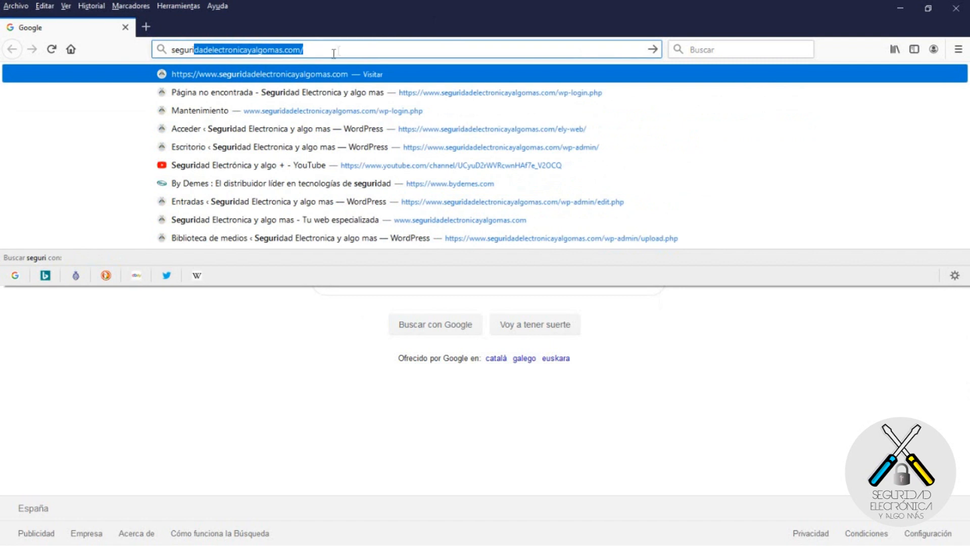
# Step: Load seguridadelectronicayalgomas.com, go to DESCARGAS > Software > CCTV, and open the Dahua page in a new tab
pyautogui.press('Return')
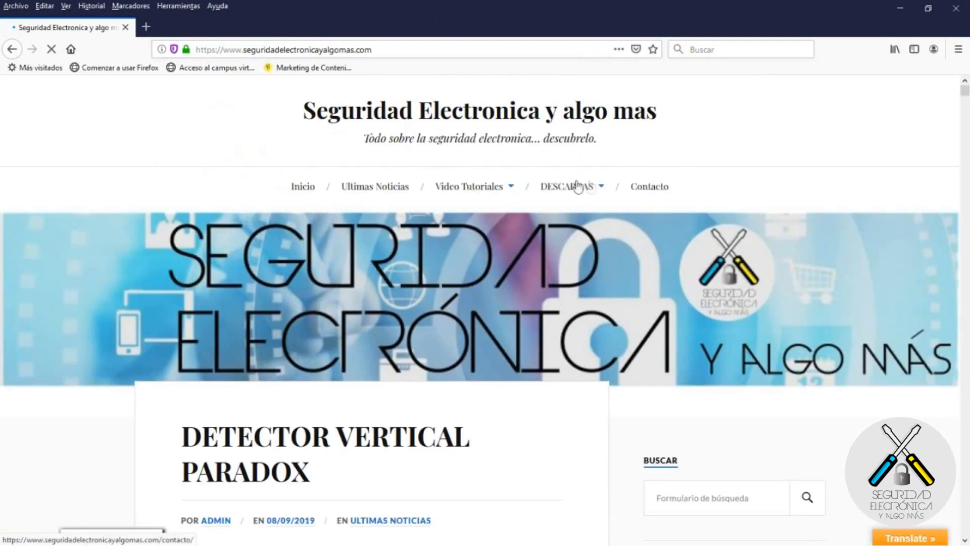
pyautogui.moveTo(569, 190)
pyautogui.moveTo(570, 260)
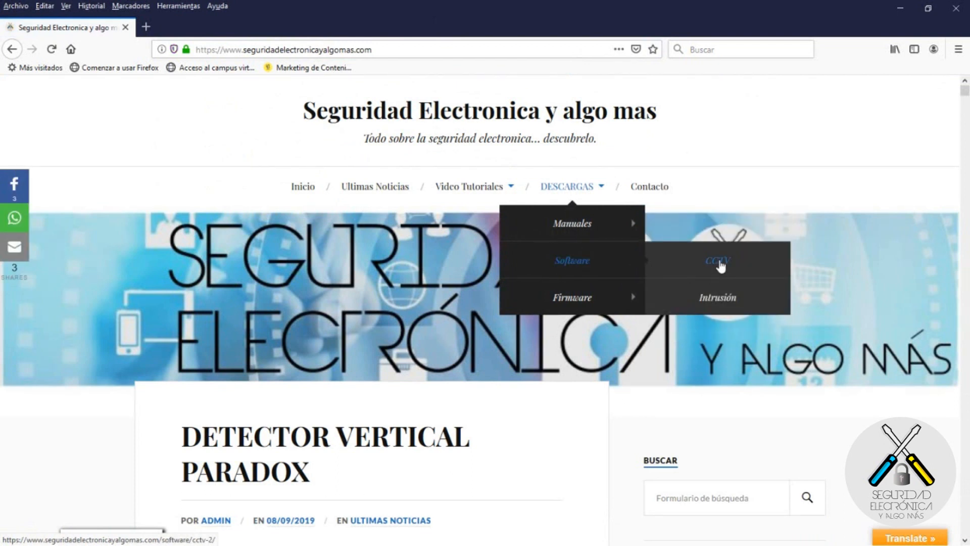
pyautogui.click(720, 266)
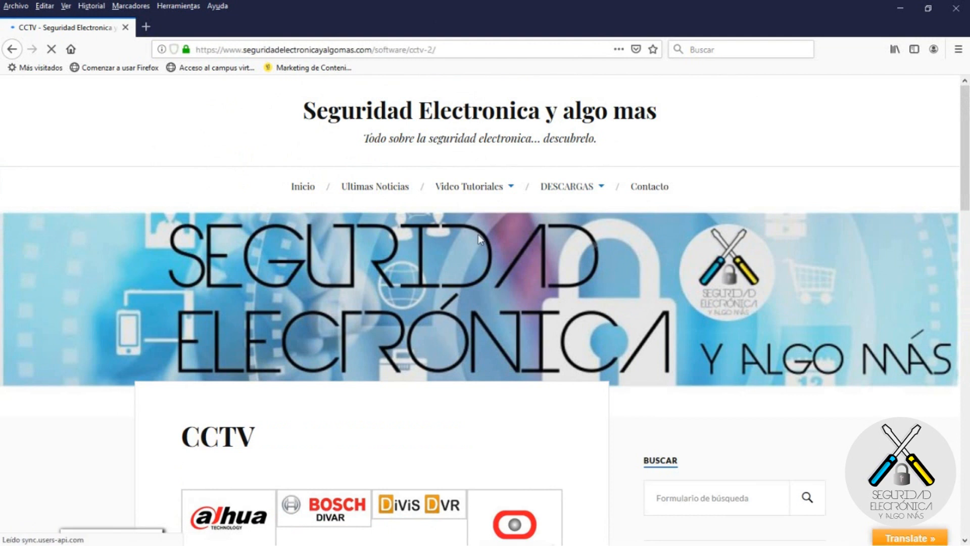
pyautogui.scroll(-3, 349, 293)
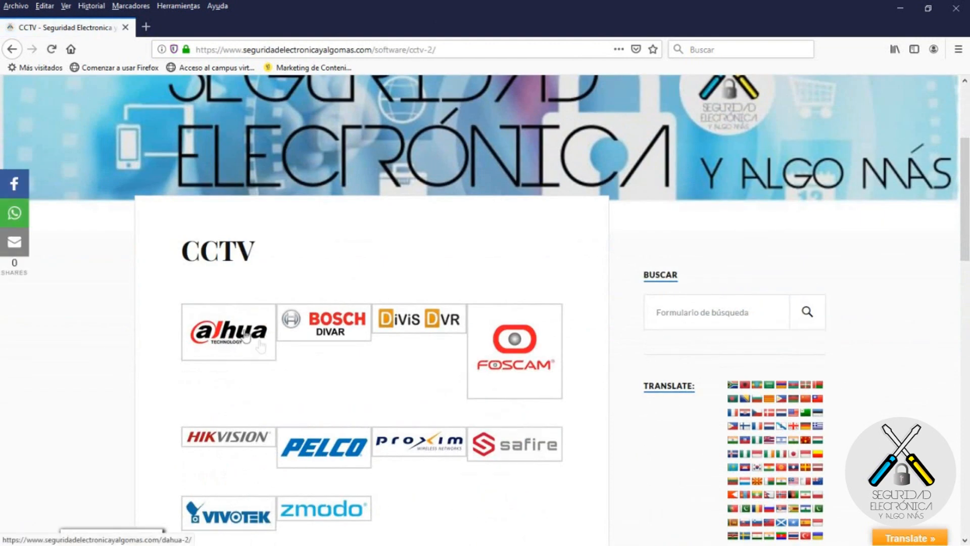
pyautogui.click(232, 338)
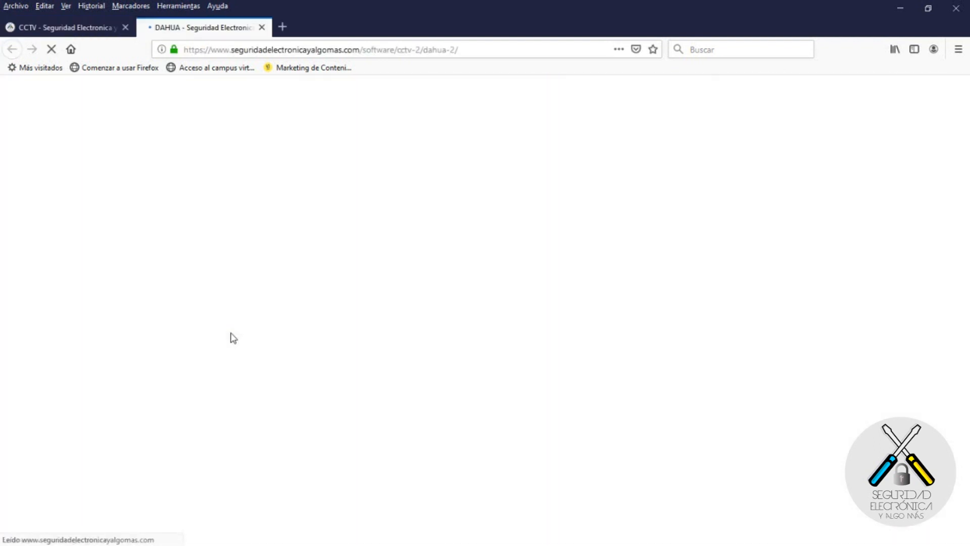
# Step: Open the Sync.com page for SmartPSS_International_Win32 V2.02.1 and start downloading the 102.5 MB zip
pyautogui.scroll(-4, 535, 349)
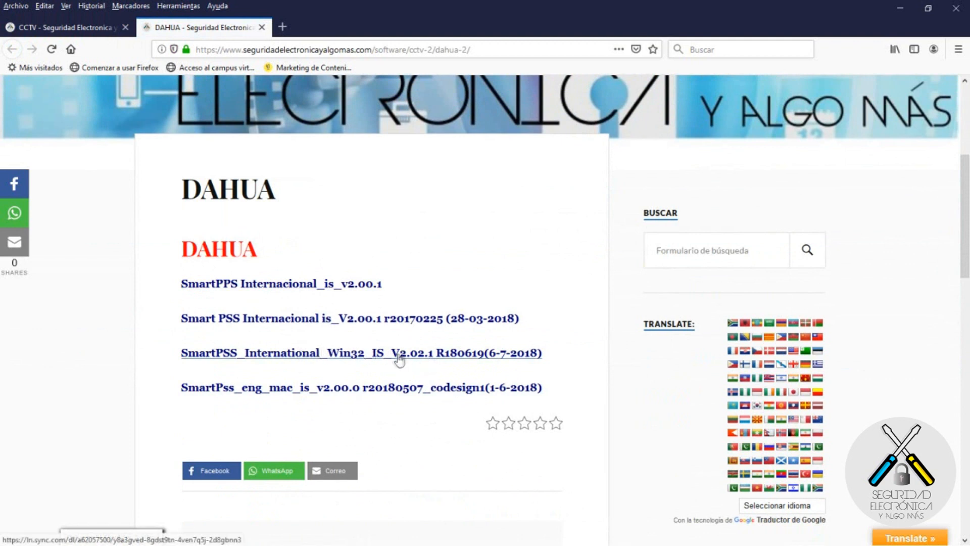
pyautogui.click(336, 358)
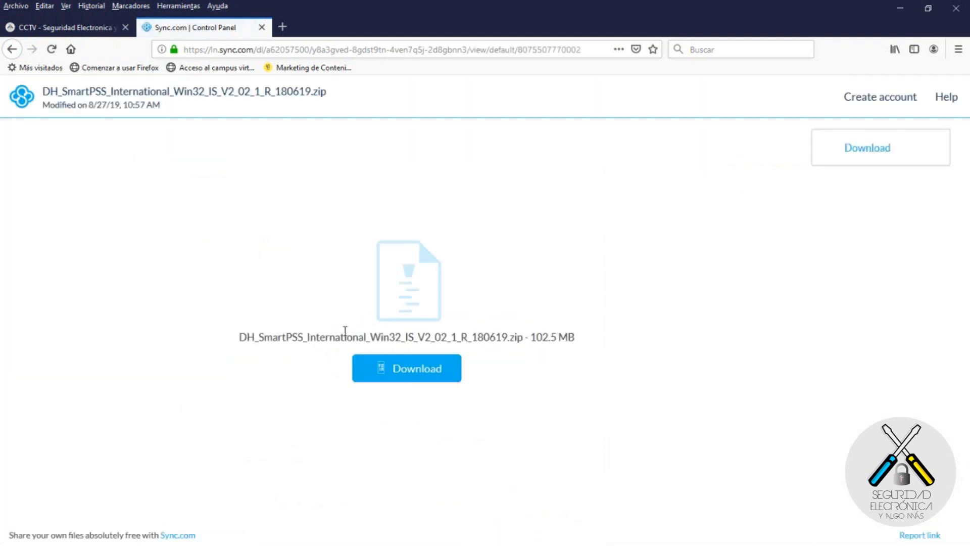
pyautogui.click(417, 373)
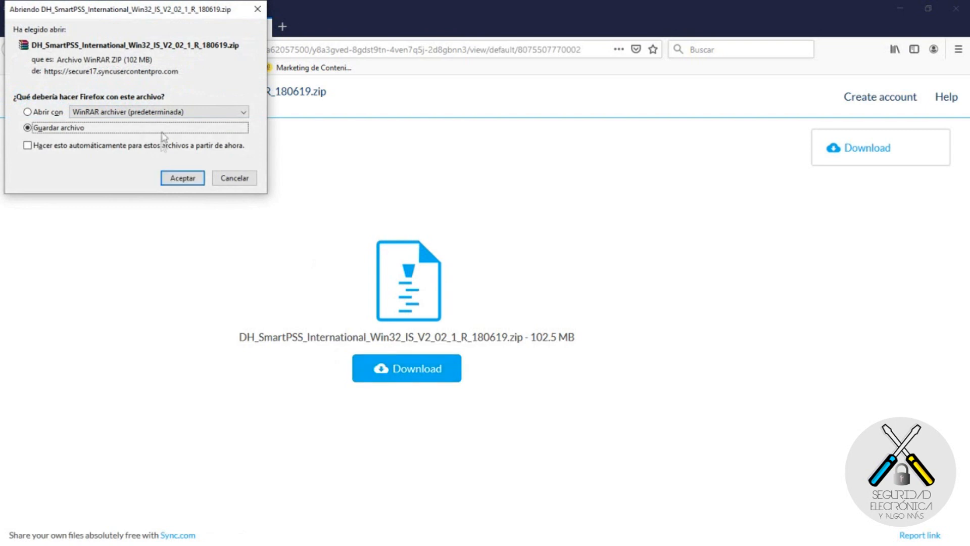
# Step: Save DH_SmartPSS_International_Win32_IS_V2_02_1_R_180619.zip to disk with Guardar archivo
pyautogui.click(179, 180)
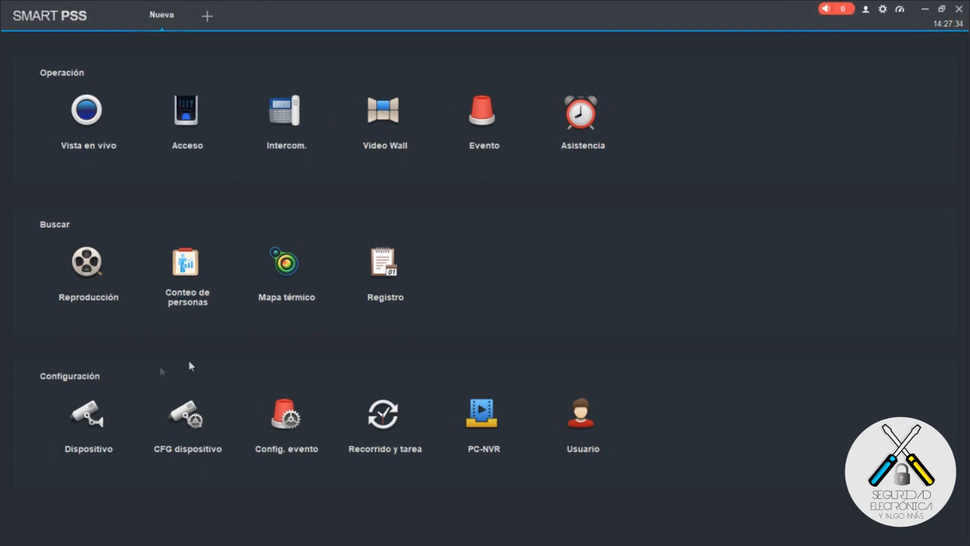
# Step: Open the Dispositivo device list and start adding a device manually with Agregar
pyautogui.click(86, 412)
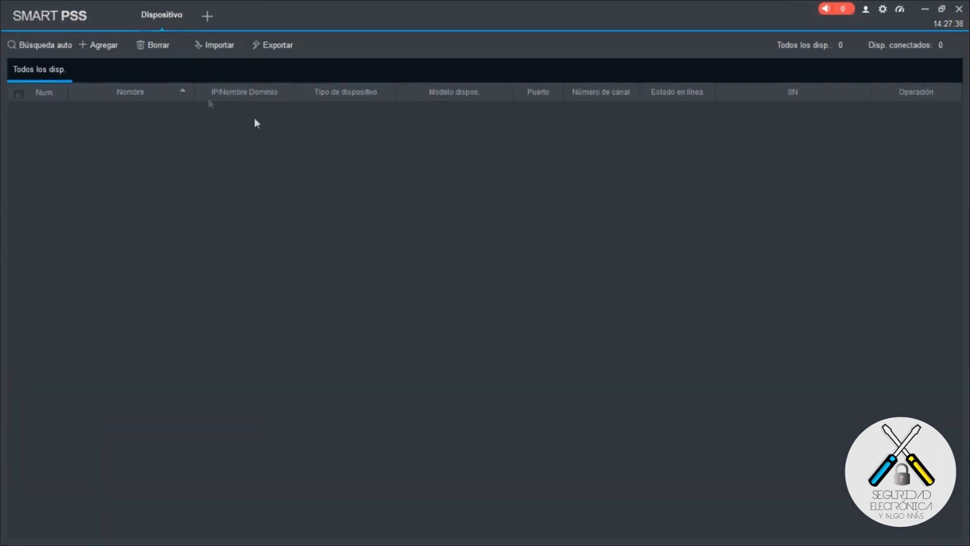
pyautogui.click(101, 44)
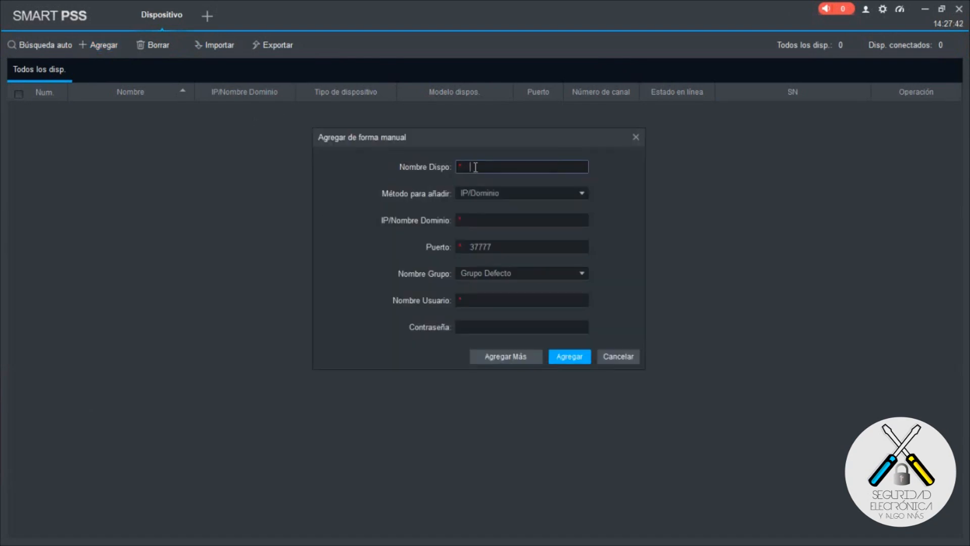
# Step: Name the new device 'seguridadelectronicayalgomas' and keep IP/Dominio as the add method
pyautogui.write('seguridadelectronicayta')
pyautogui.press('BackSpace')
pyautogui.write('algomas')
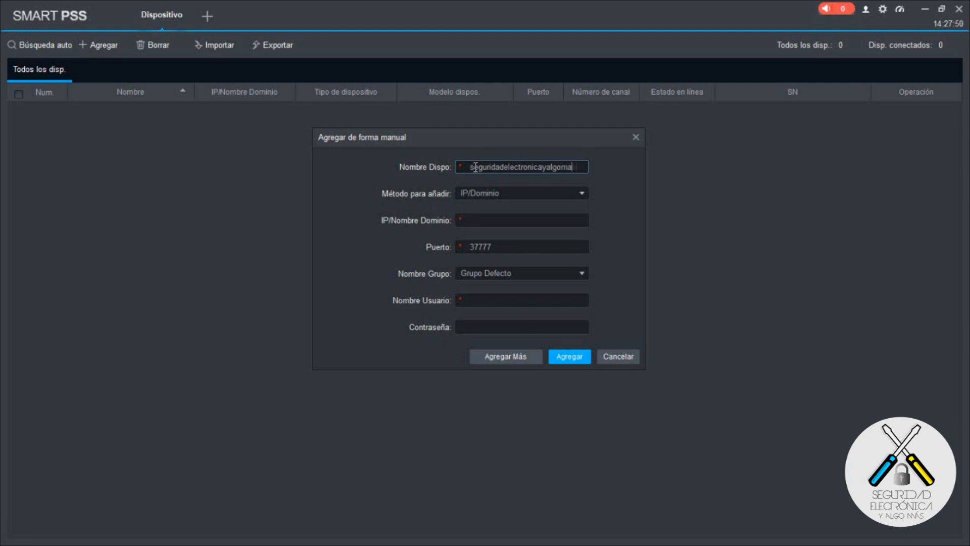
pyautogui.click(539, 193)
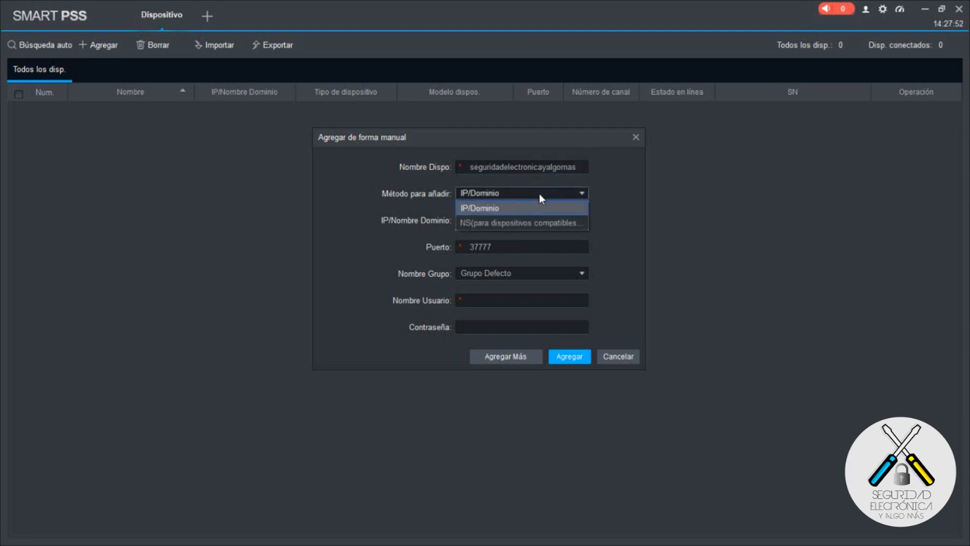
pyautogui.click(539, 193)
# Step: Enter domain seguridadeelctronicayalgomas.dahuaddns.com, port 37777, username admin and the password, then submit
pyautogui.click(503, 218)
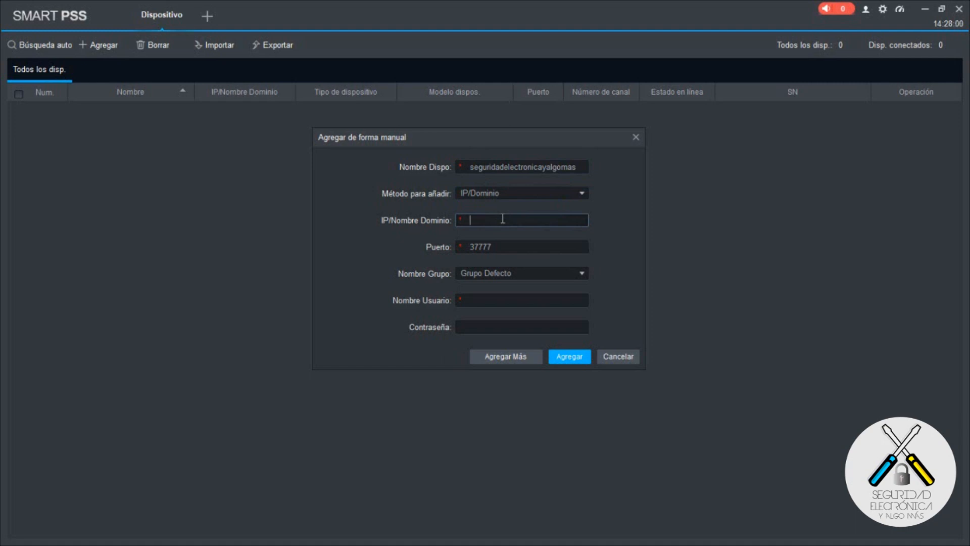
pyautogui.write('seguridadeelctronica')
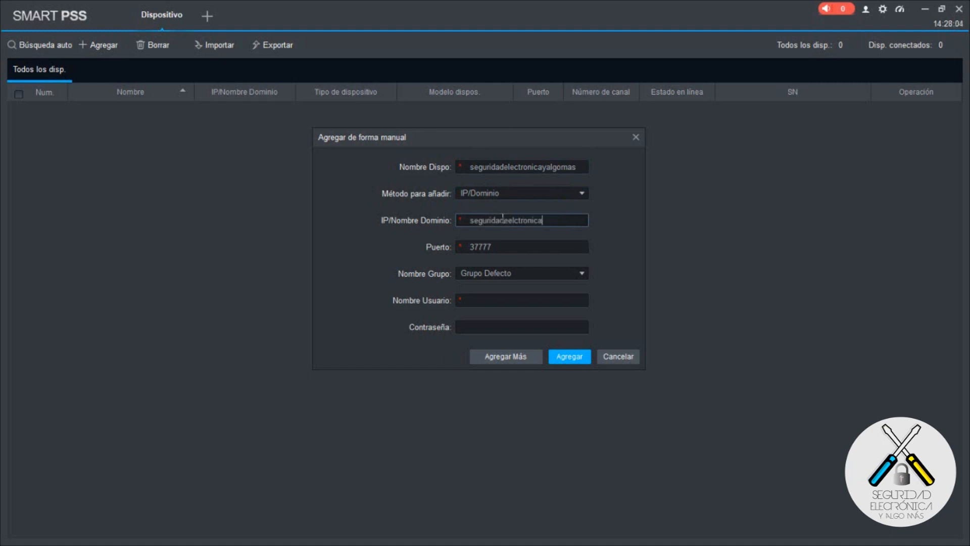
pyautogui.write('yalgomas.dahuaddns')
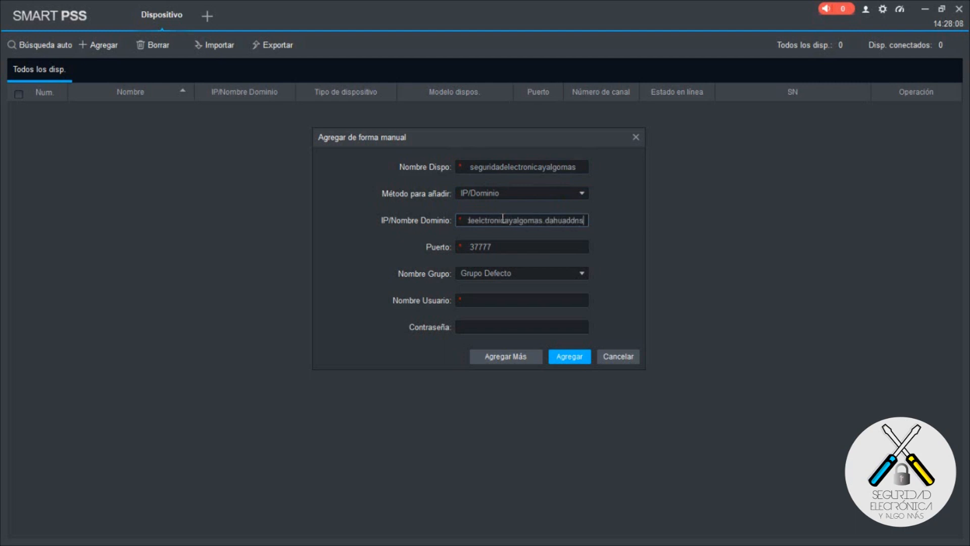
pyautogui.write('.com')
pyautogui.click(507, 246)
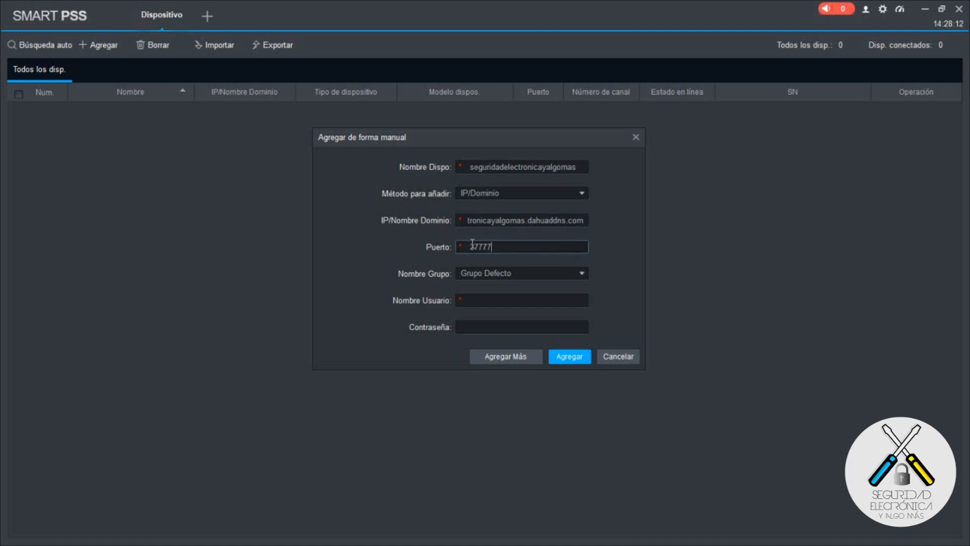
pyautogui.click(480, 300)
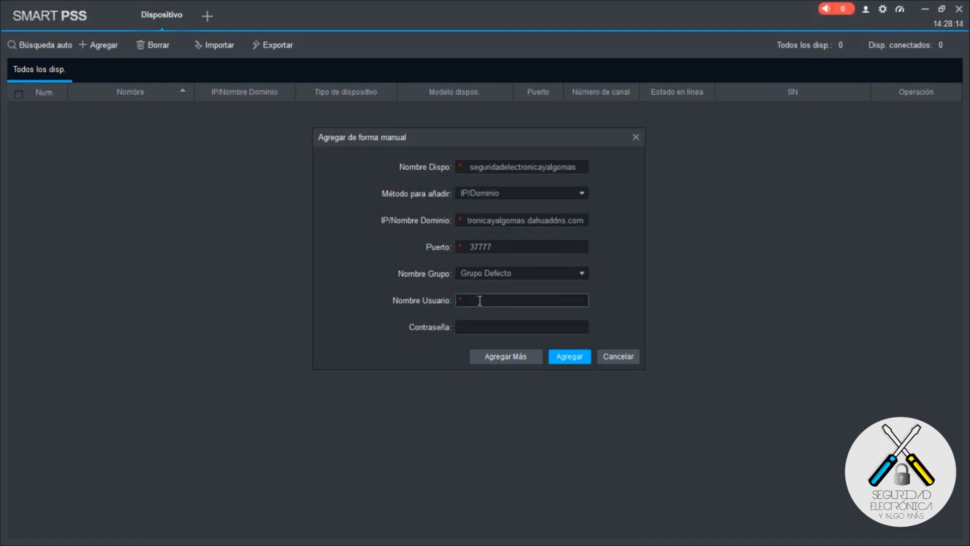
pyautogui.write('admin')
pyautogui.press('Tab')
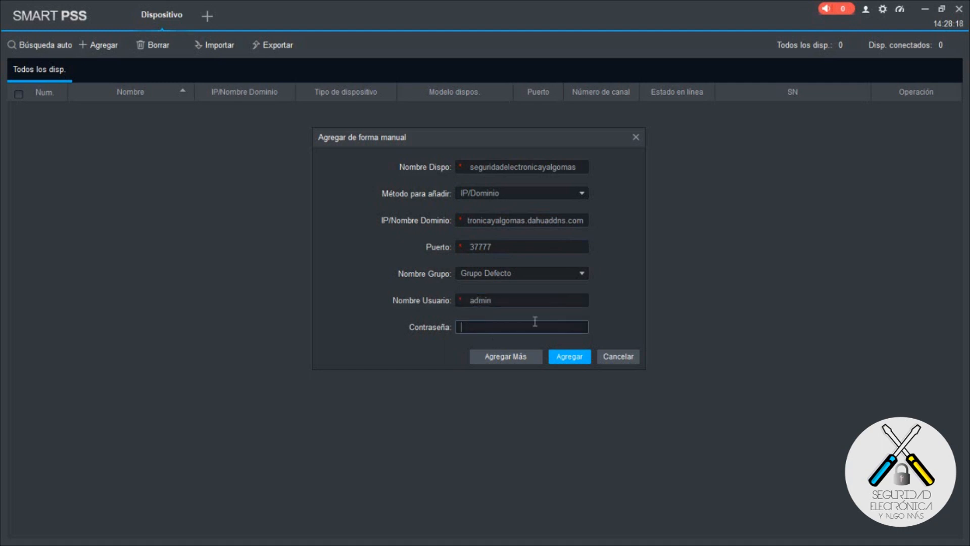
pyautogui.write('••••••••')
pyautogui.click(563, 358)
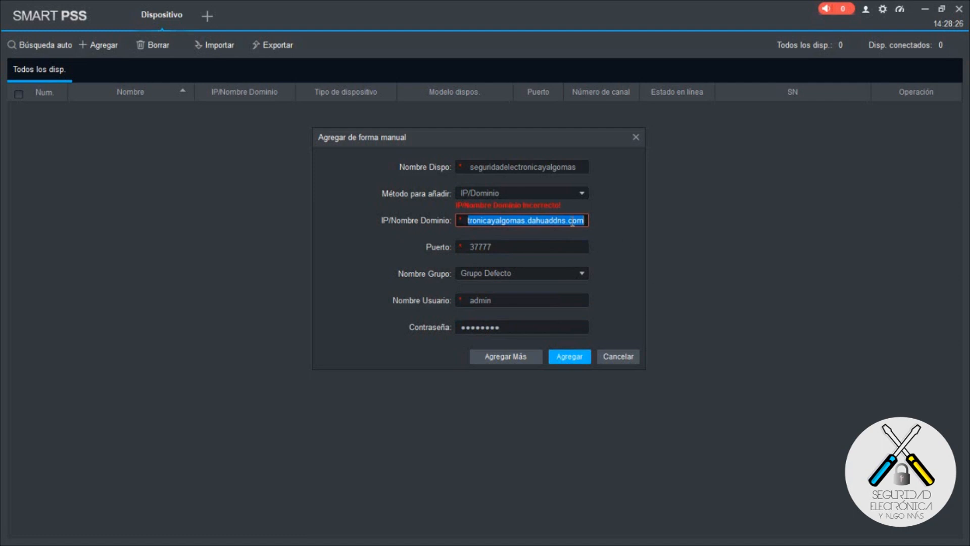
# Step: Insert a missing 'e' into the DVR's domain and retry adding the device
pyautogui.click(528, 222)
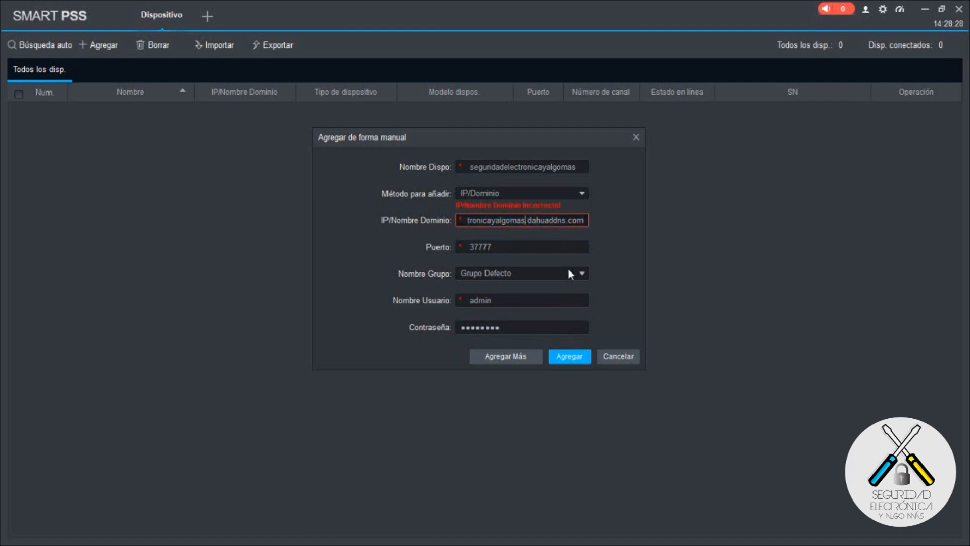
pyautogui.press('Left')
pyautogui.press('Left')
pyautogui.press('Left')
pyautogui.press('Left')
pyautogui.press('Left')
pyautogui.press('Left')
pyautogui.press('Left')
pyautogui.press('Left')
pyautogui.press('Left')
pyautogui.press('Left')
pyautogui.press('Left')
pyautogui.press('Left')
pyautogui.press('Left')
pyautogui.press('Left')
pyautogui.press('Left')
pyautogui.press('Left')
pyautogui.press('Left')
pyautogui.press('Left')
pyautogui.press('Left')
pyautogui.press('Left')
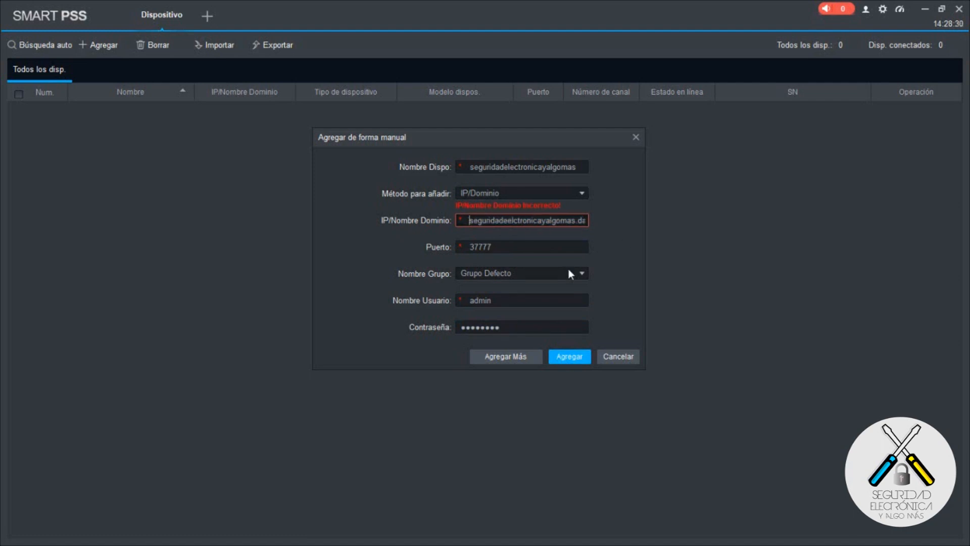
pyautogui.click(510, 221)
pyautogui.write('e')
pyautogui.click(572, 359)
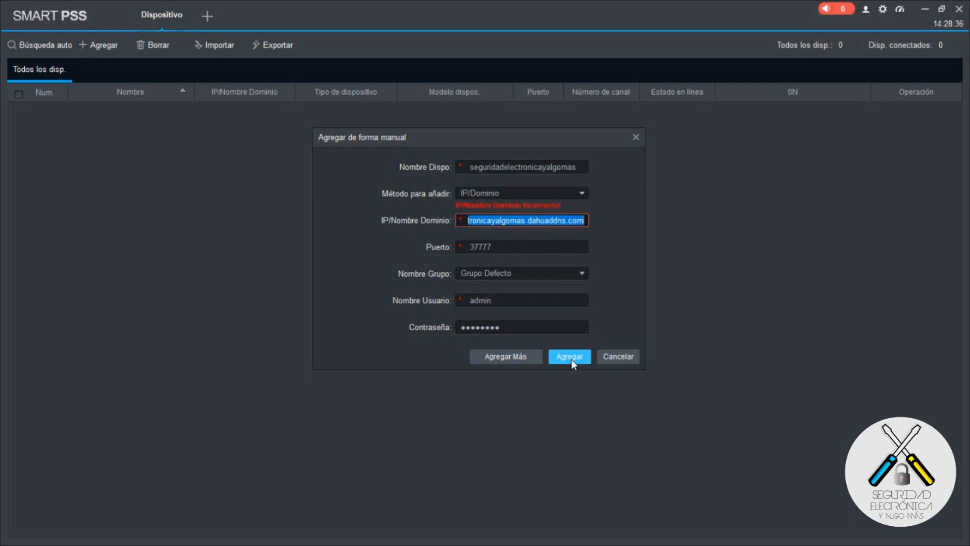
# Step: Fix the transposed letters so the domain reads seguridadelectronicayalgomas.dahuaddns.com, then add the device again
pyautogui.click(525, 220)
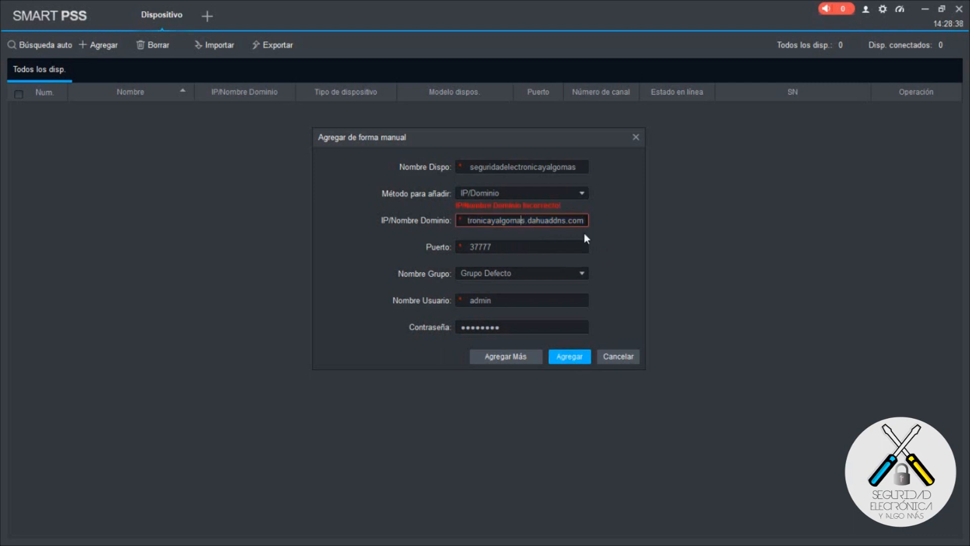
pyautogui.press('Left')
pyautogui.press('Left')
pyautogui.press('Left')
pyautogui.press('Left')
pyautogui.press('Left')
pyautogui.press('Left')
pyautogui.press('Left')
pyautogui.press('Left')
pyautogui.press('Left')
pyautogui.press('Left')
pyautogui.press('Left')
pyautogui.press('Left')
pyautogui.press('Left')
pyautogui.press('Left')
pyautogui.press('Left')
pyautogui.press('Left')
pyautogui.press('Left')
pyautogui.press('Left')
pyautogui.press('Left')
pyautogui.press('Left')
pyautogui.press('BackSpace')
pyautogui.press('BackSpace')
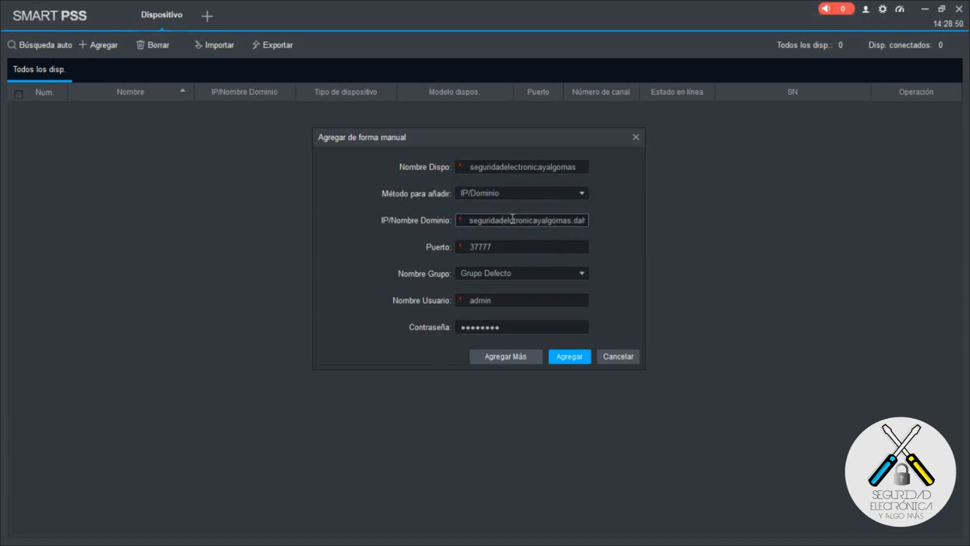
pyautogui.write('e')
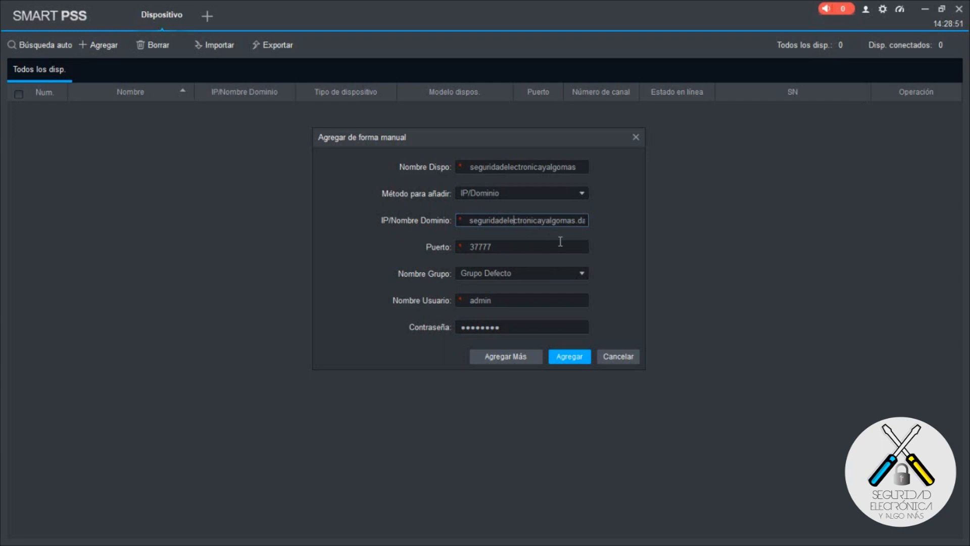
pyautogui.click(572, 357)
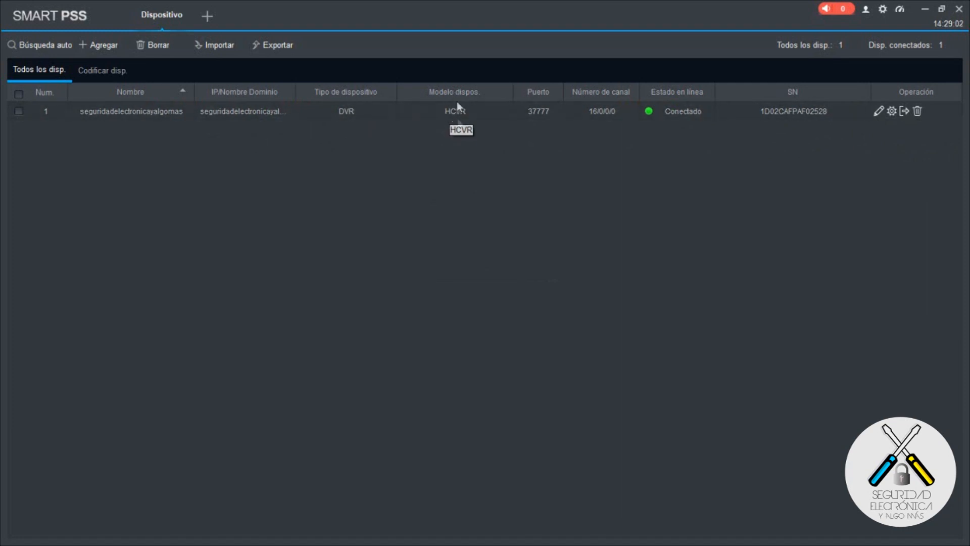
# Step: Check the DVR is listed as Conectado, then open a new home tab with +
pyautogui.moveTo(600, 113)
pyautogui.click(207, 16)
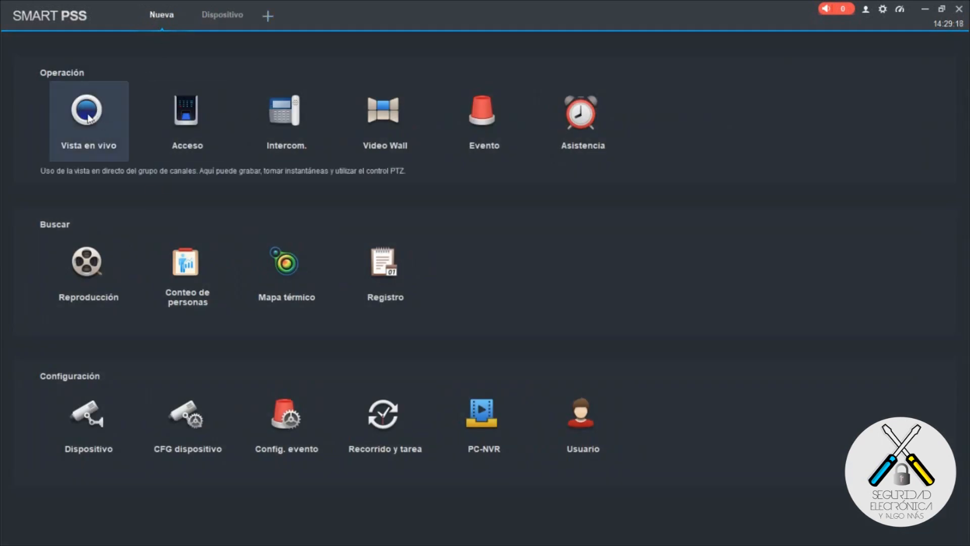
# Step: Open Vista en vivo, expand the seguridadelectronicayalgomas DVR, switch to one pane, and drag CAM 1 into it
pyautogui.click(88, 127)
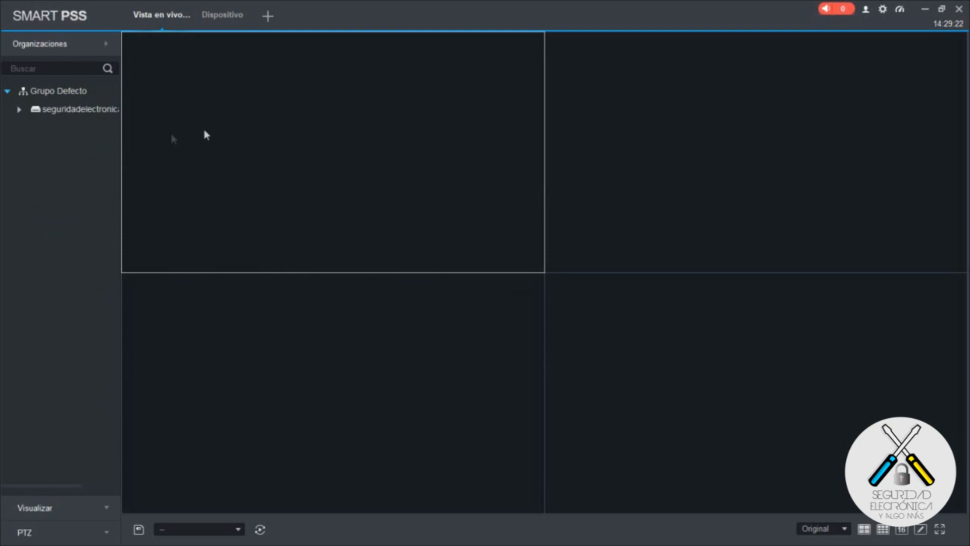
pyautogui.click(75, 110)
pyautogui.click(18, 110)
pyautogui.doubleClick(357, 183)
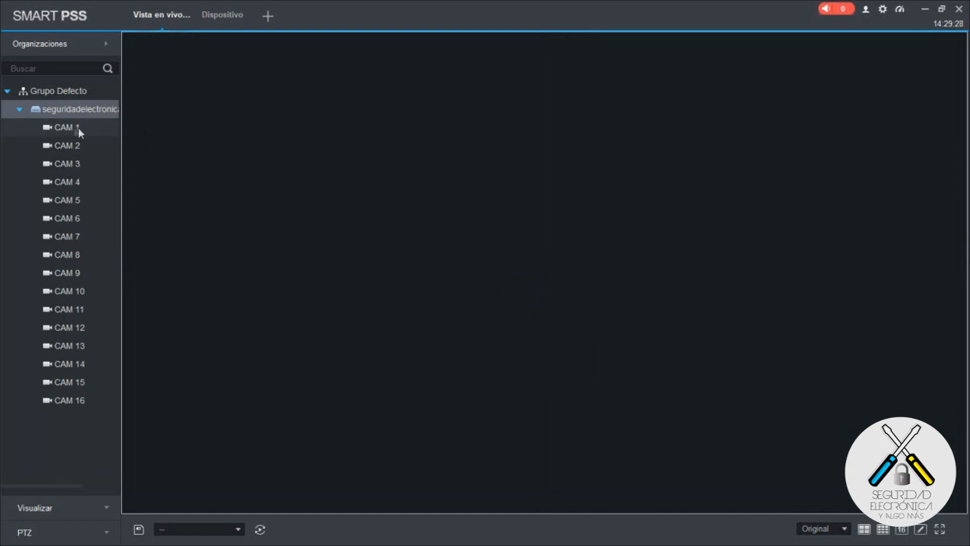
pyautogui.moveTo(71, 129); pyautogui.dragTo(394, 133)
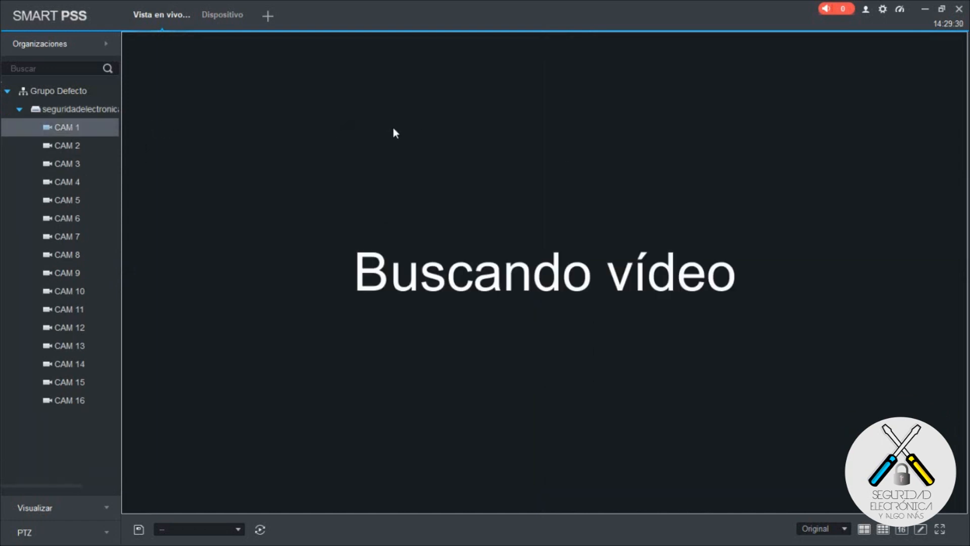